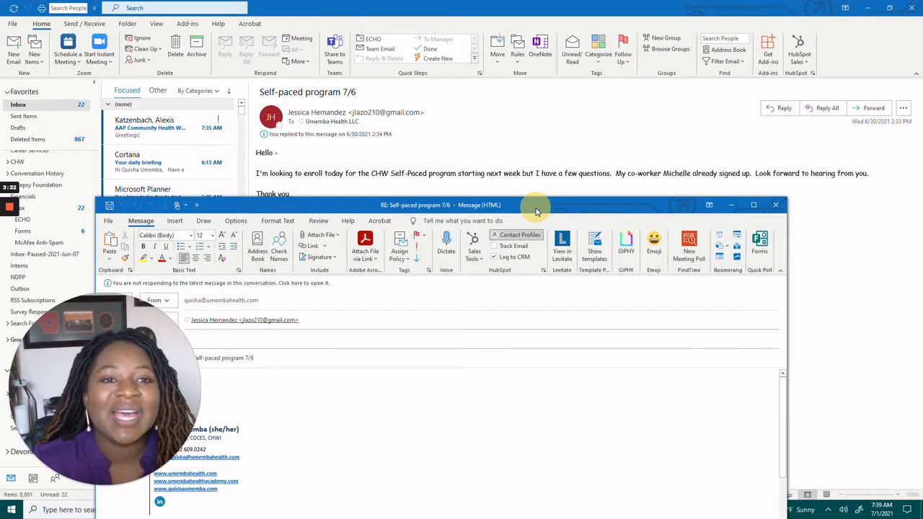
# Search the Outlook add-in store for "templates" and open the details of the Template Phrases add-in
pyautogui.moveTo(536, 211); pyautogui.dragTo(622, 152)
pyautogui.click(774, 55)
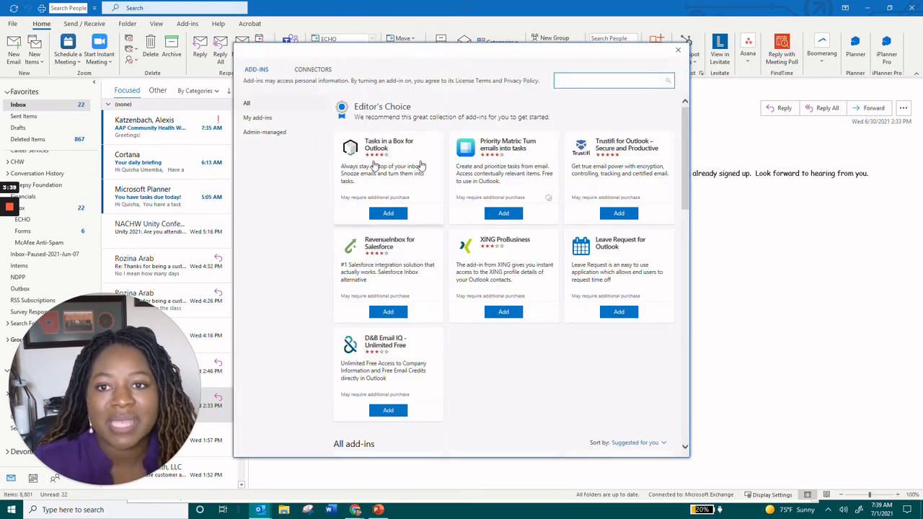
pyautogui.moveTo(686, 154); pyautogui.dragTo(675, 95)
pyautogui.click(613, 80)
pyautogui.write('te')
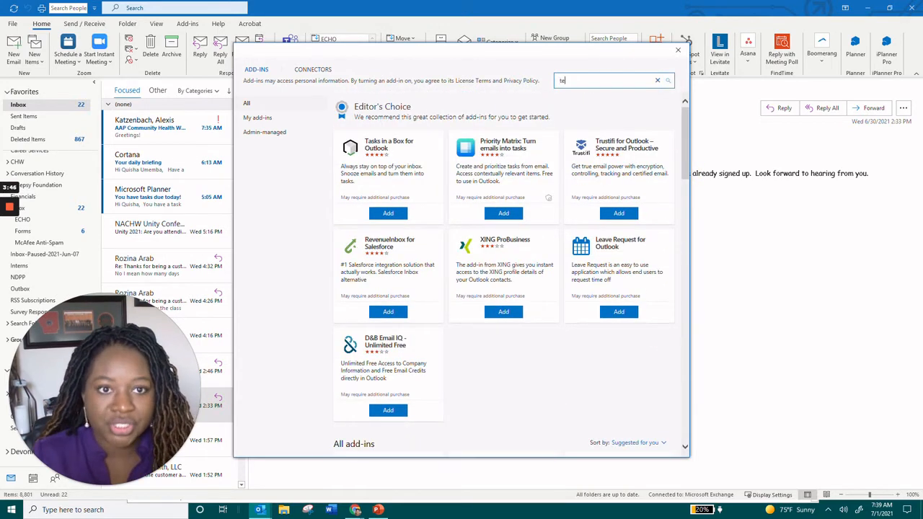
pyautogui.write('mplates')
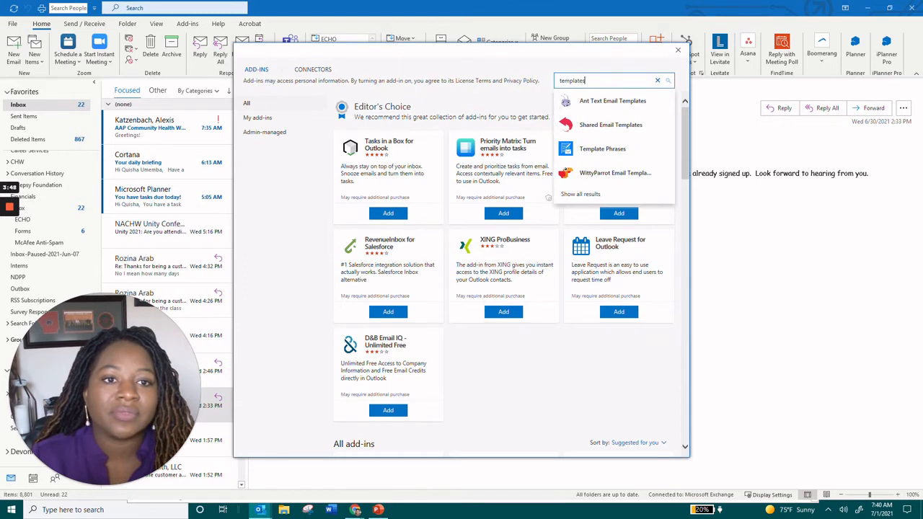
pyautogui.click(604, 147)
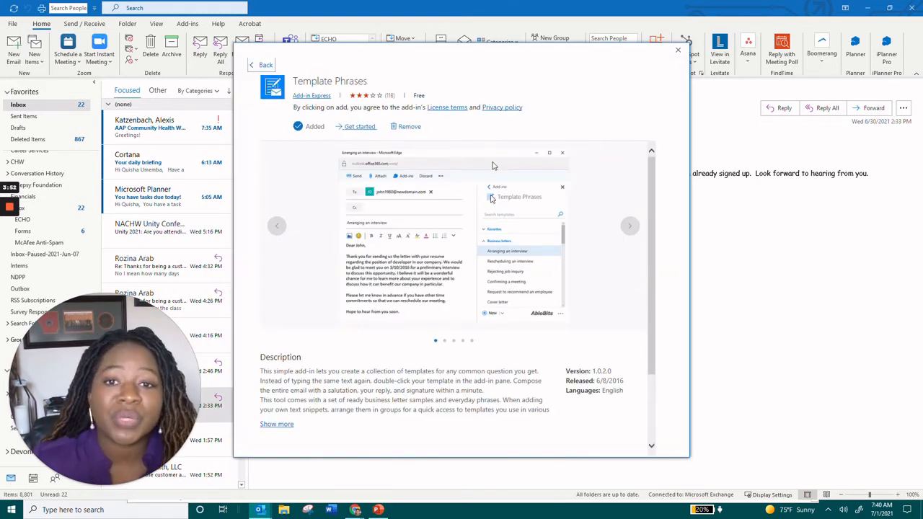
# Review the Template Phrases preview images, description and additional information, and close the add-in store
pyautogui.scroll(-2, 490, 220)
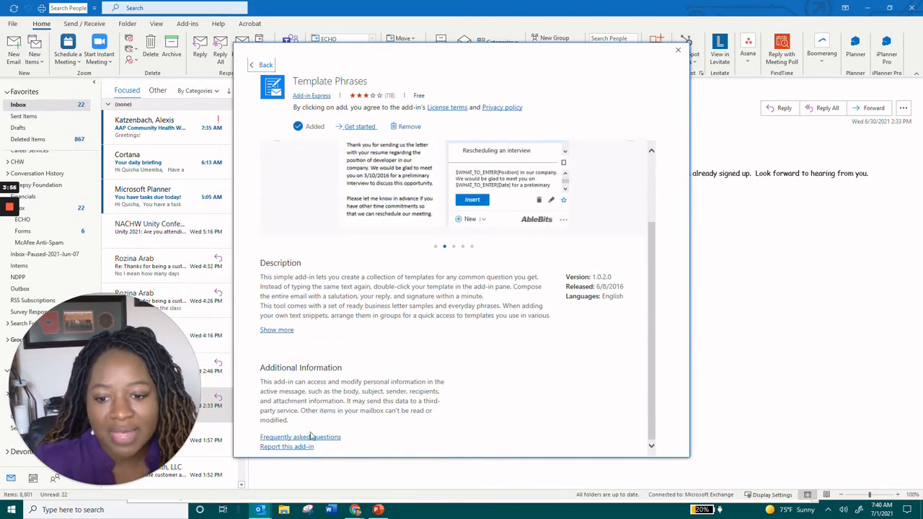
pyautogui.scroll(2, 468, 299)
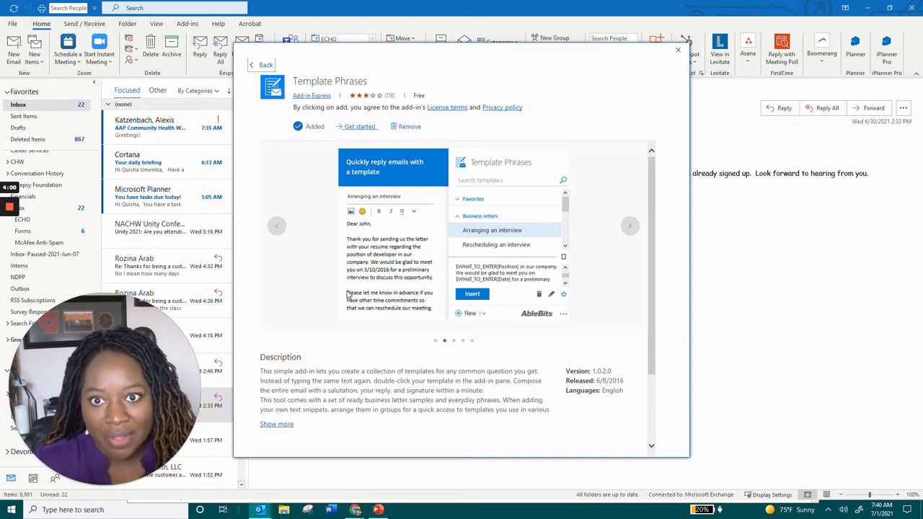
pyautogui.click(678, 50)
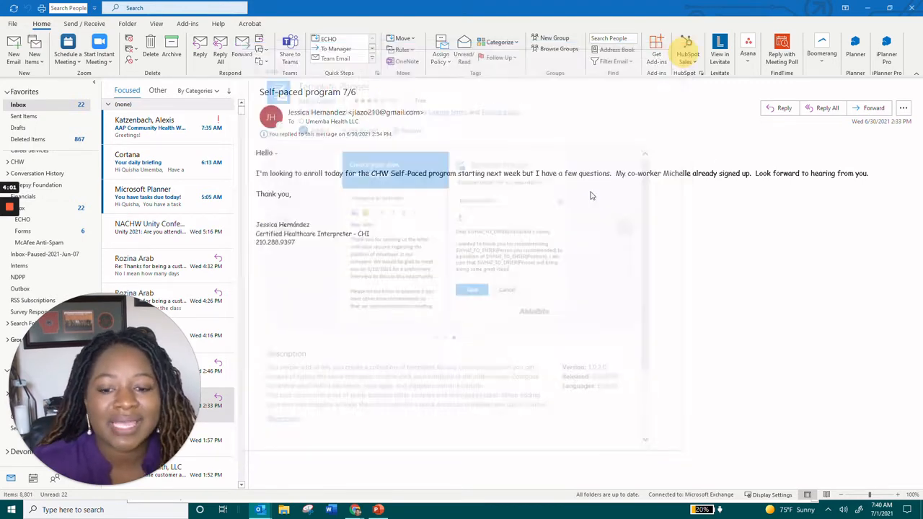
# Return to the "RE: Self-paced program 7/6" reply, show the Template Phrases templates and maximize the message window
pyautogui.moveTo(261, 512)
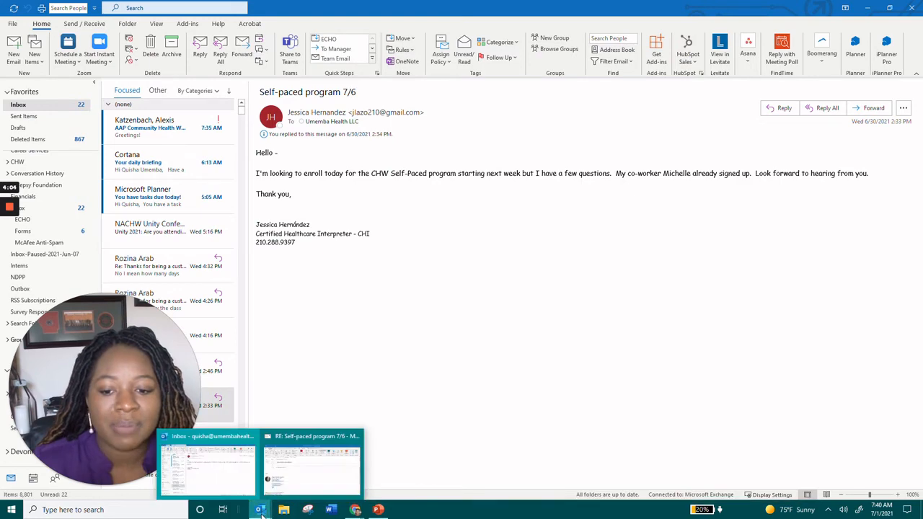
pyautogui.click(311, 465)
pyautogui.moveTo(534, 151); pyautogui.dragTo(540, 88)
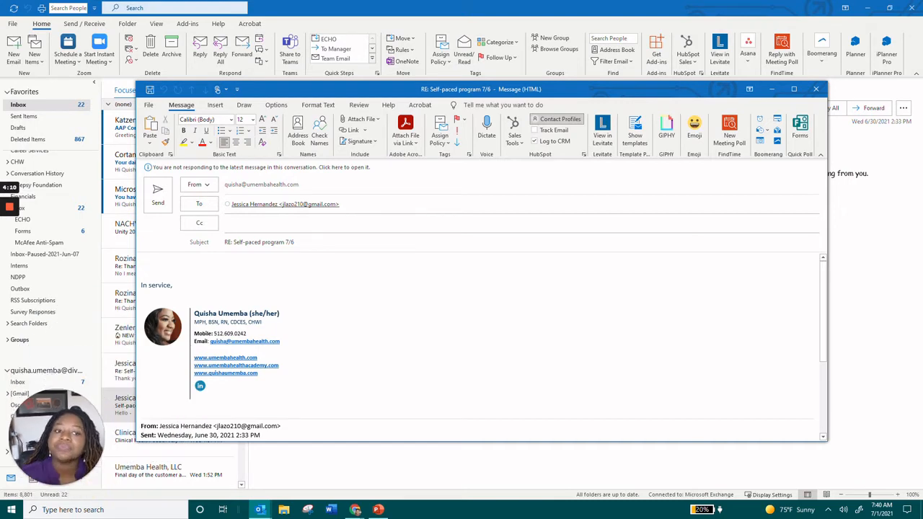
pyautogui.click(634, 134)
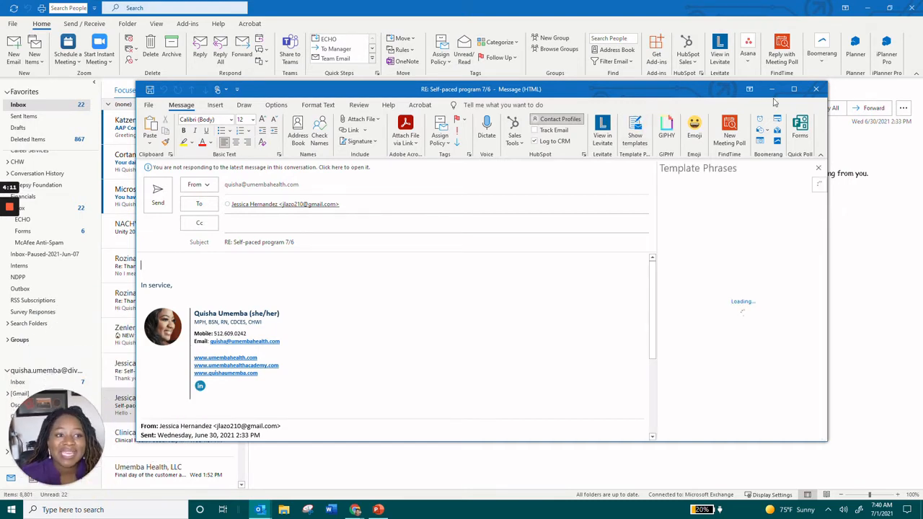
pyautogui.click(793, 89)
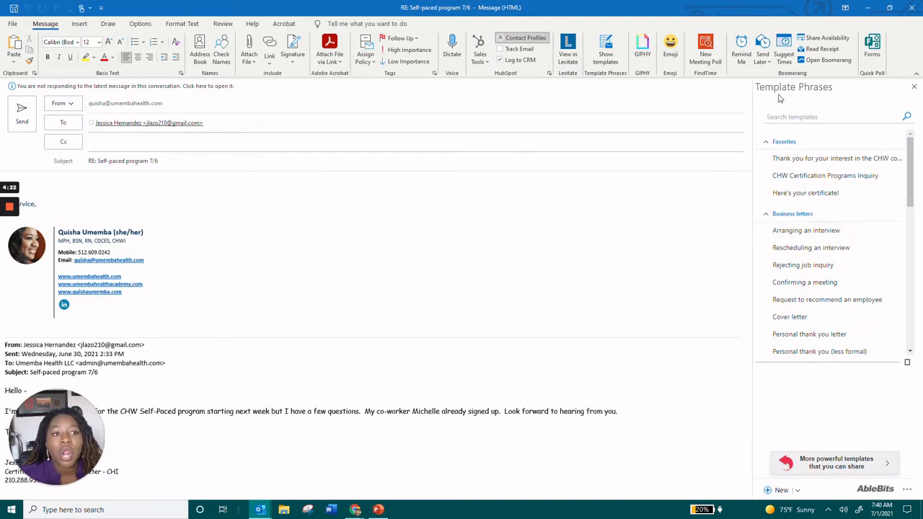
# Insert the "Wishing all the best" standard template into the reply and delete the inserted sentence again
pyautogui.scroll(-7, 822, 245)
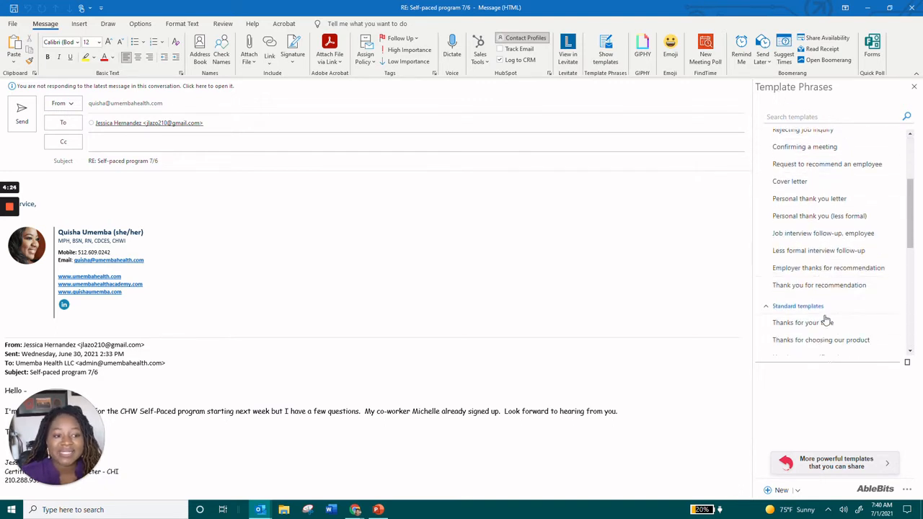
pyautogui.scroll(-6, 826, 325)
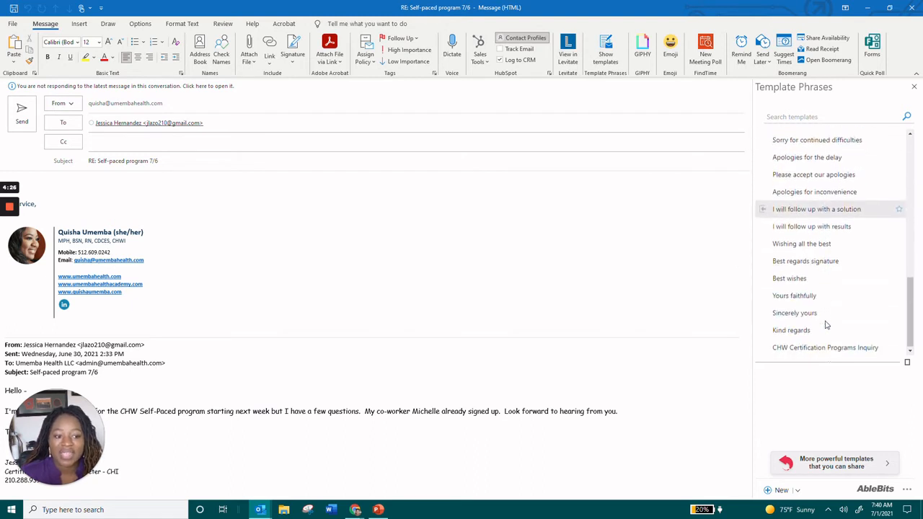
pyautogui.click(817, 320)
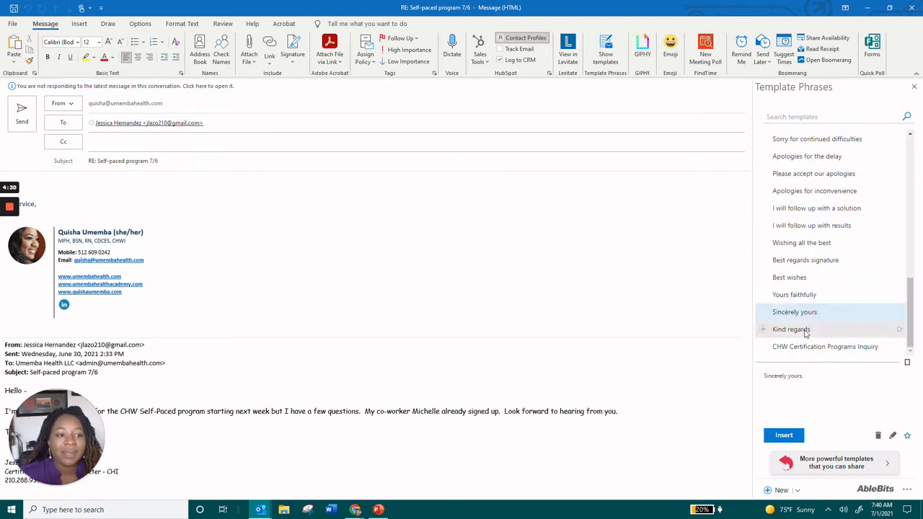
pyautogui.click(805, 243)
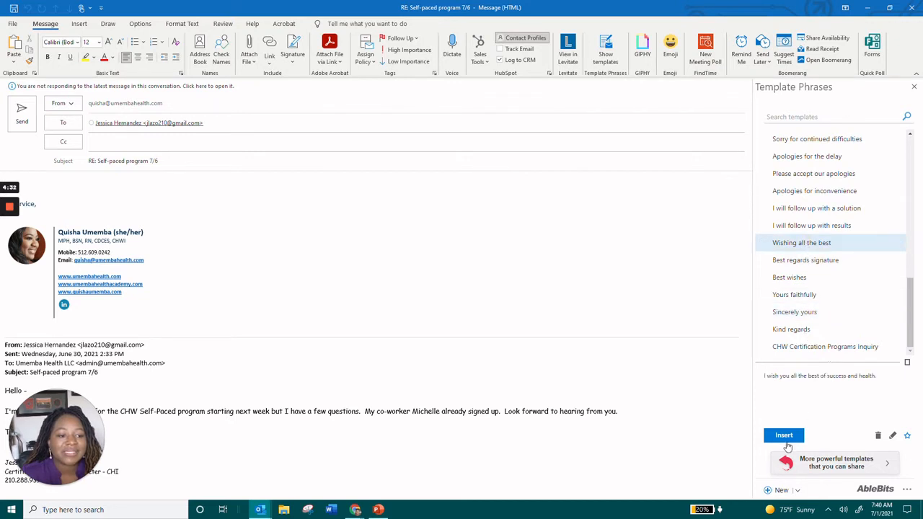
pyautogui.click(783, 436)
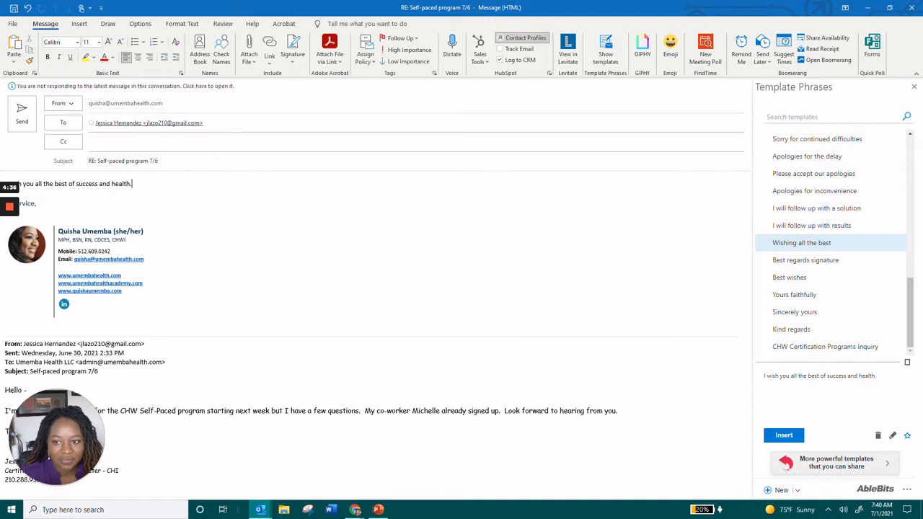
pyautogui.click(3, 183)
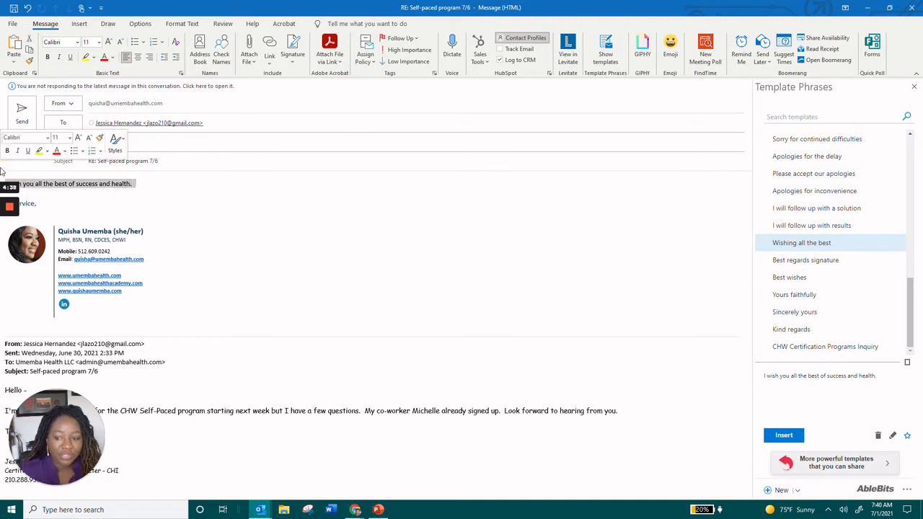
pyautogui.press('BackSpace')
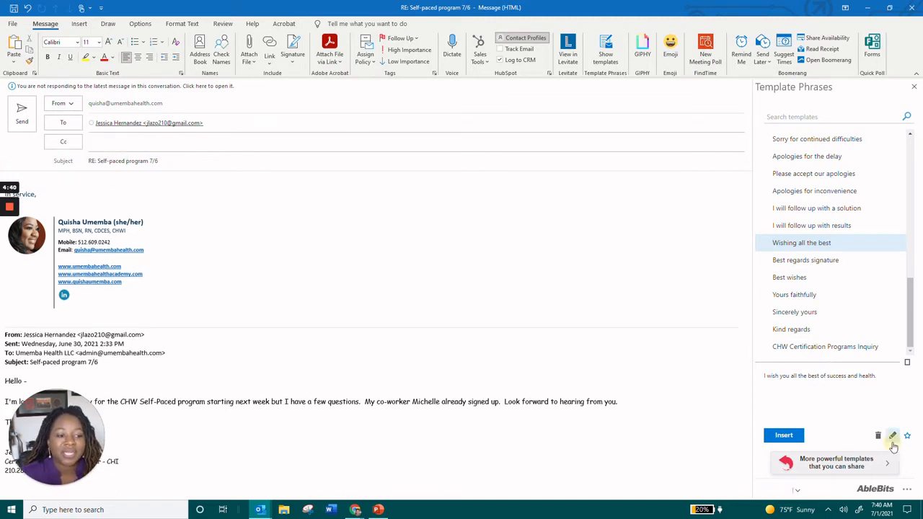
# Open the "Wishing all the best" template for editing and cancel without changing it
pyautogui.click(893, 435)
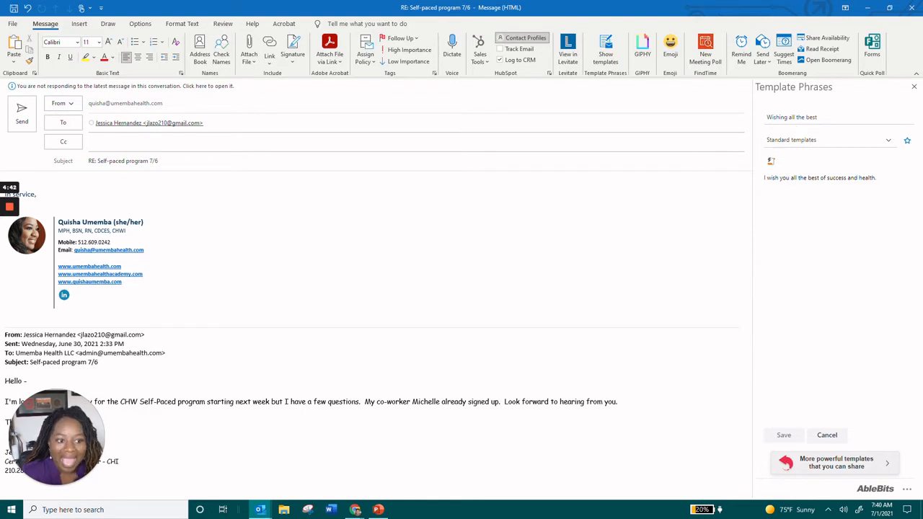
pyautogui.click(828, 436)
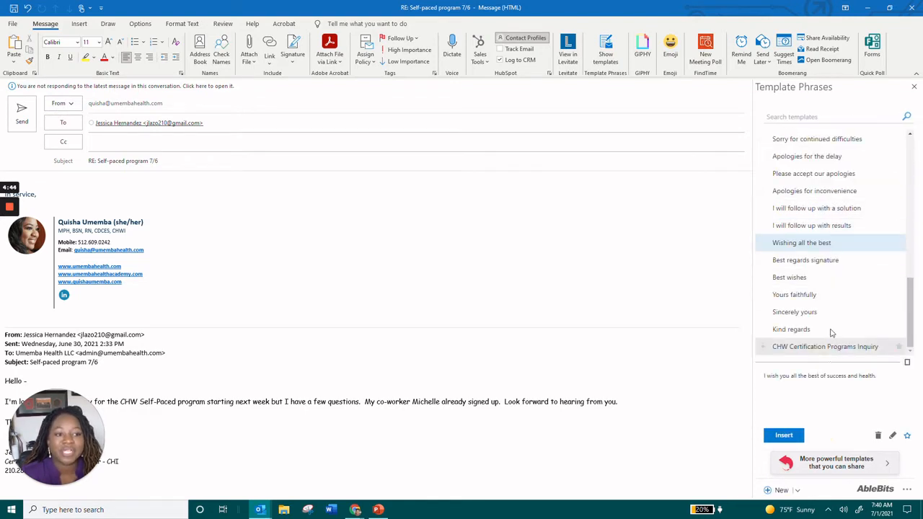
# Preview the "Contact me for further assistance" and "I will follow up with a solution" templates among the standard templates
pyautogui.scroll(1, 841, 231)
pyautogui.scroll(3, 836, 230)
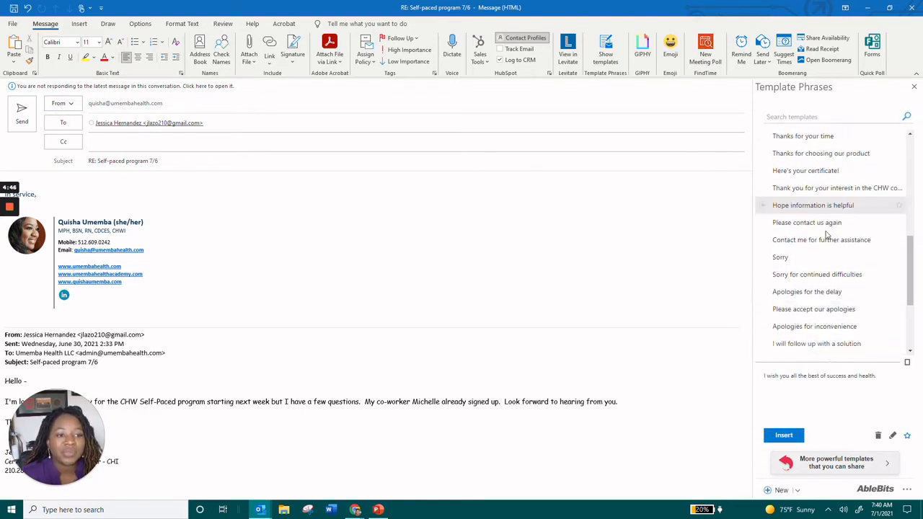
pyautogui.click(823, 254)
pyautogui.click(815, 241)
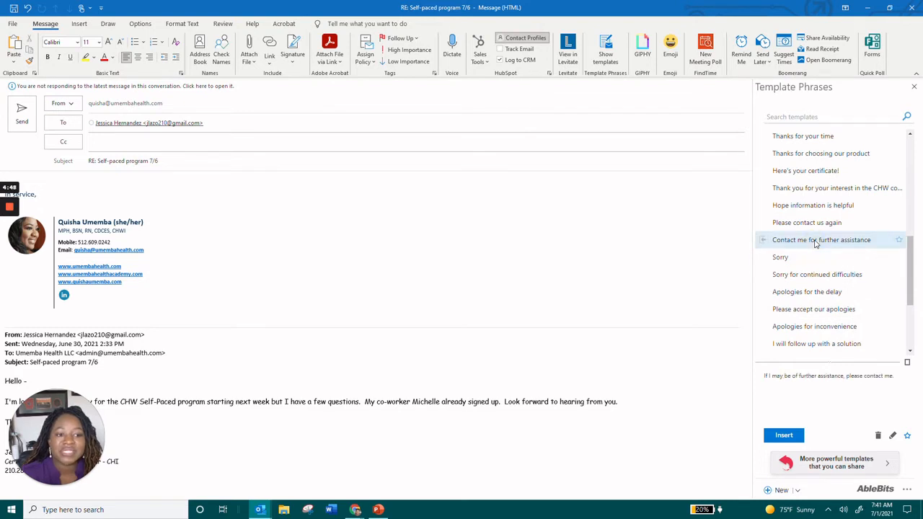
pyautogui.scroll(2, 817, 239)
pyautogui.scroll(-2, 814, 249)
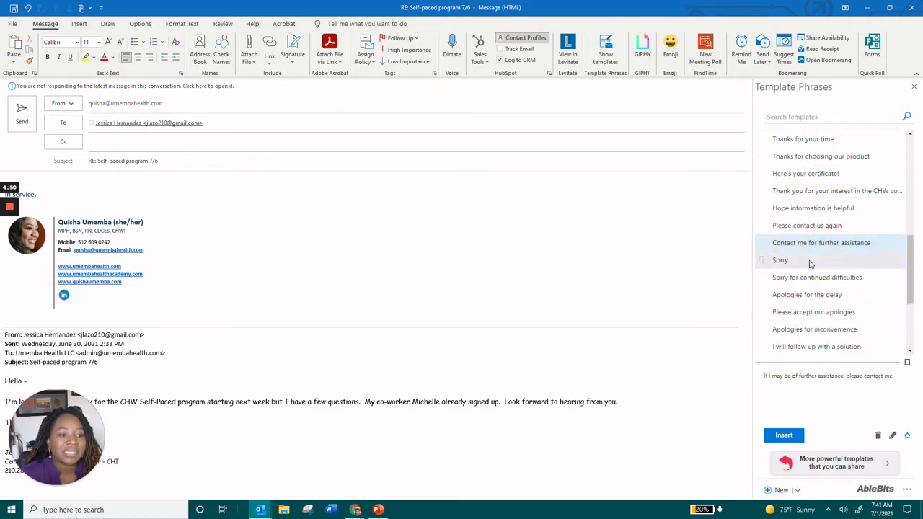
pyautogui.scroll(-2, 810, 266)
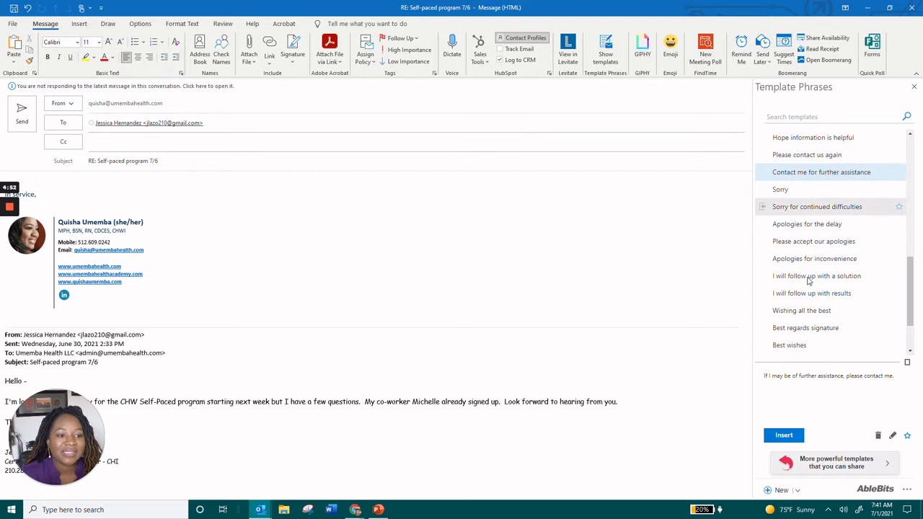
pyautogui.click(809, 280)
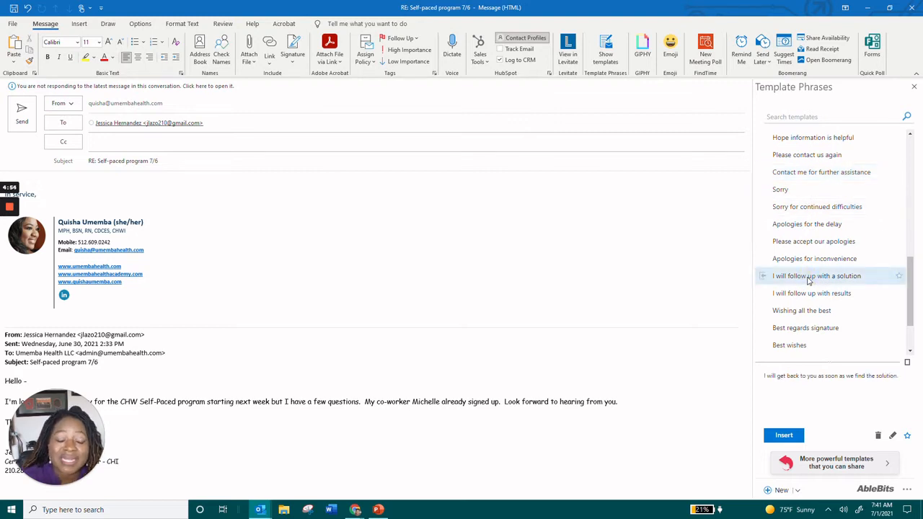
pyautogui.scroll(-2, 838, 279)
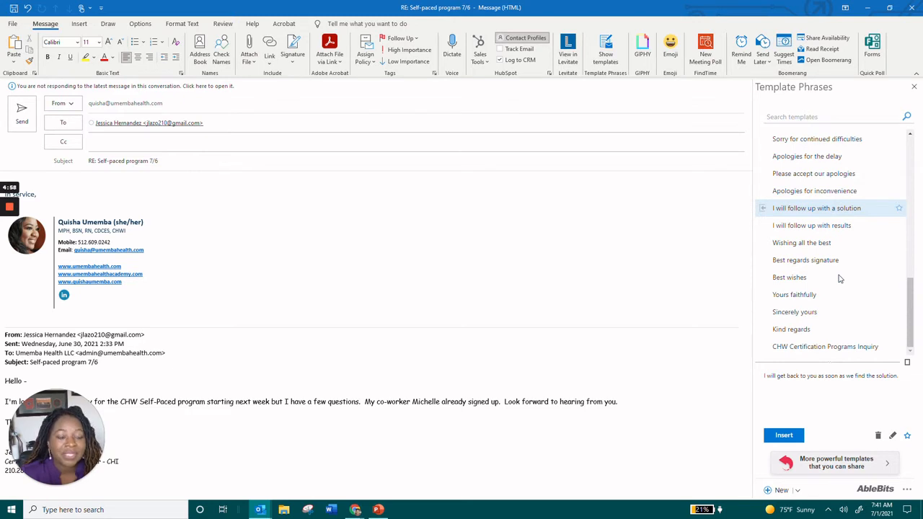
# Start inserting the "Personal thank you letter" template from the business letters into the reply
pyautogui.scroll(1, 834, 286)
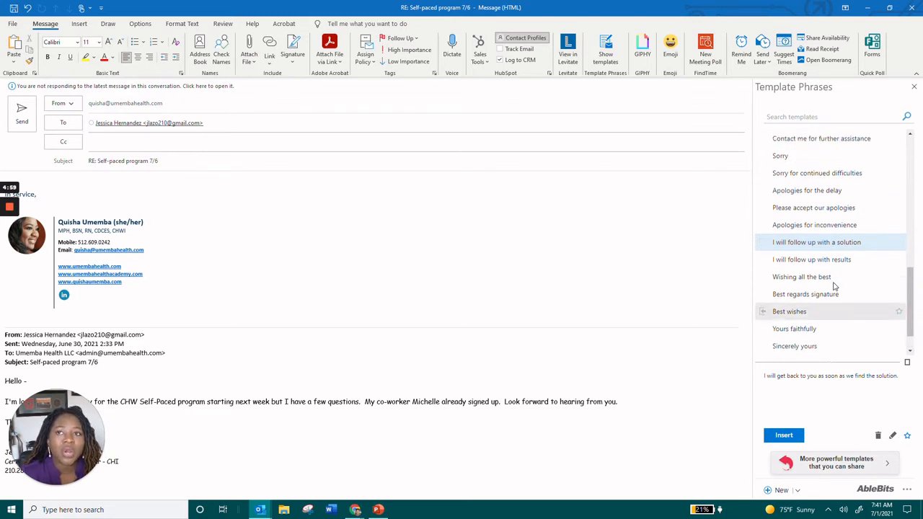
pyautogui.scroll(2, 833, 287)
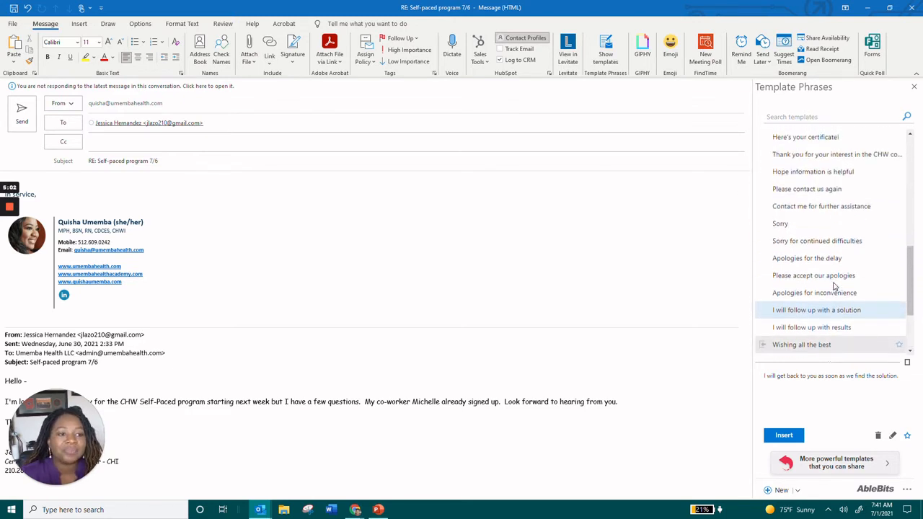
pyautogui.scroll(3, 834, 287)
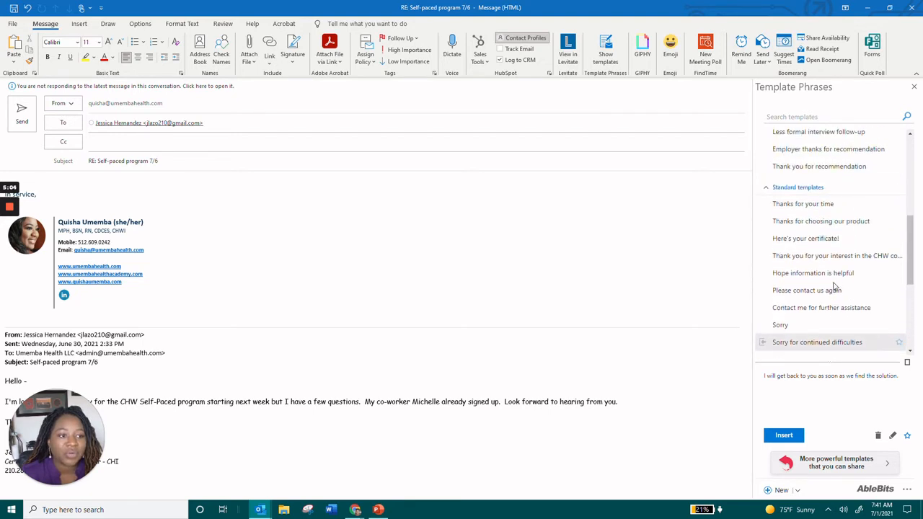
pyautogui.scroll(5, 835, 286)
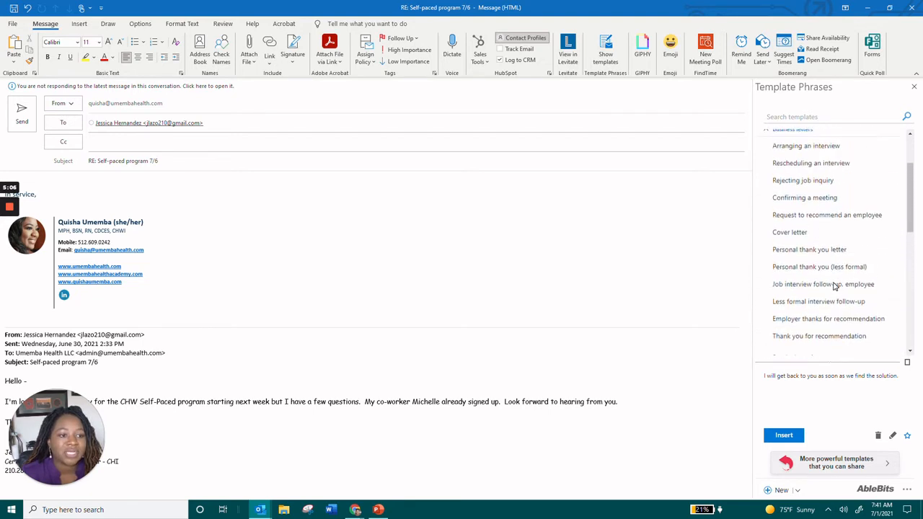
pyautogui.click(805, 249)
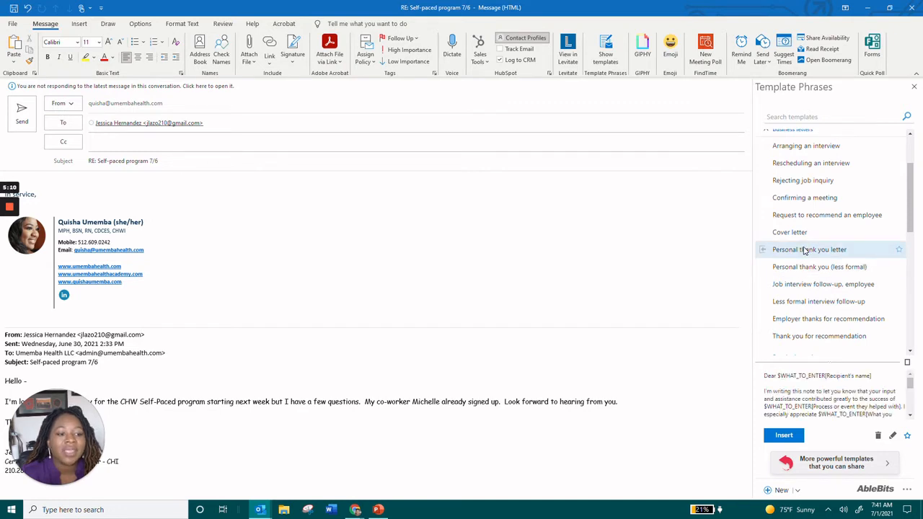
pyautogui.click(784, 435)
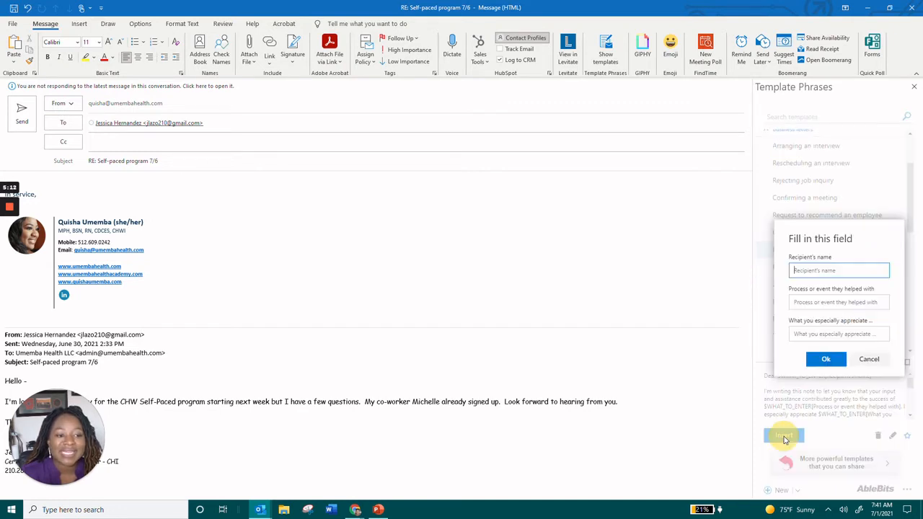
# Insert the letter with the recipient's name, "interview" as the event and "time and mentoring" as what is appreciated, and delete its text again
pyautogui.click(840, 271)
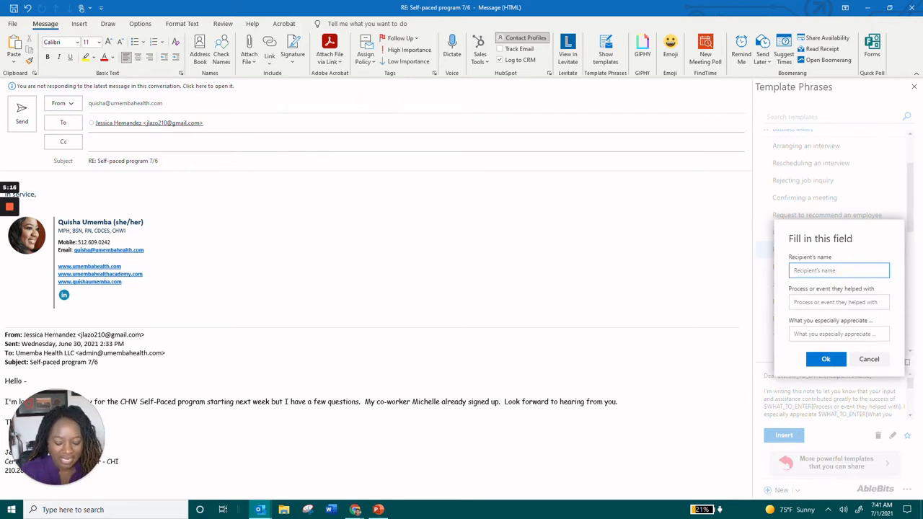
pyautogui.write('Jane Doe')
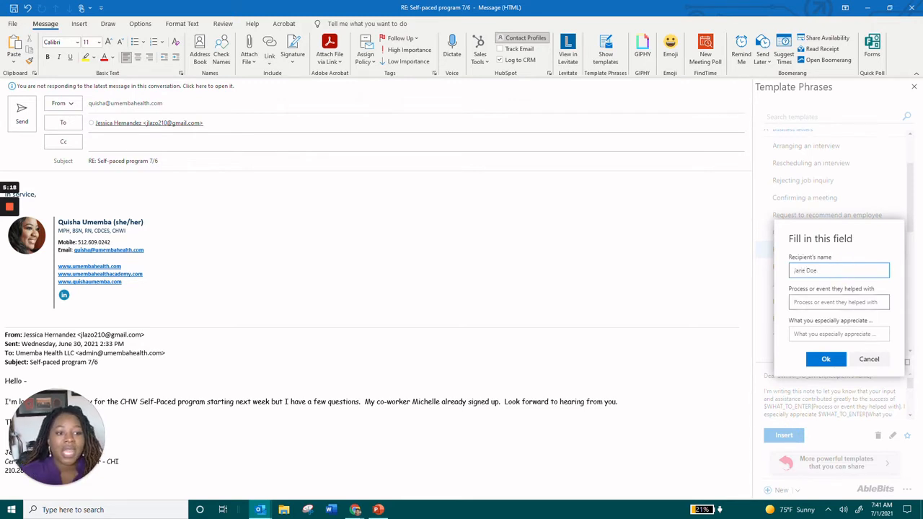
pyautogui.click(844, 302)
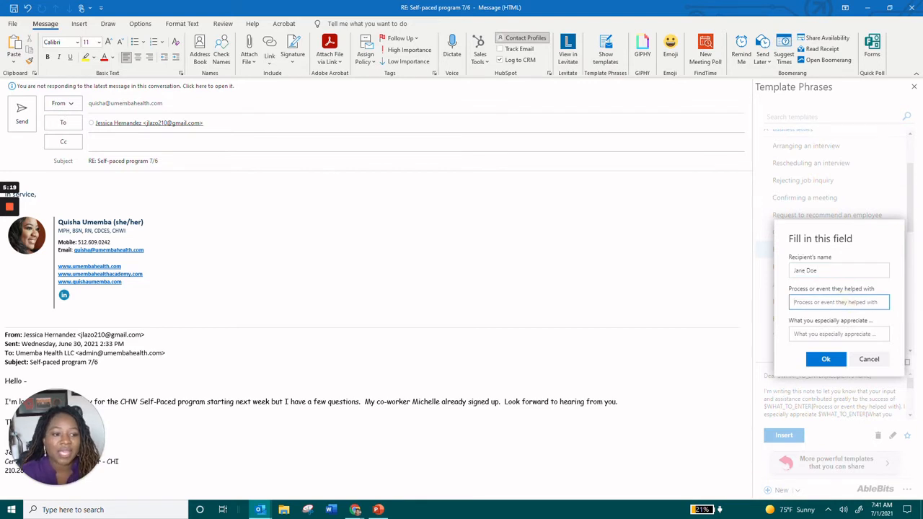
pyautogui.write('interview')
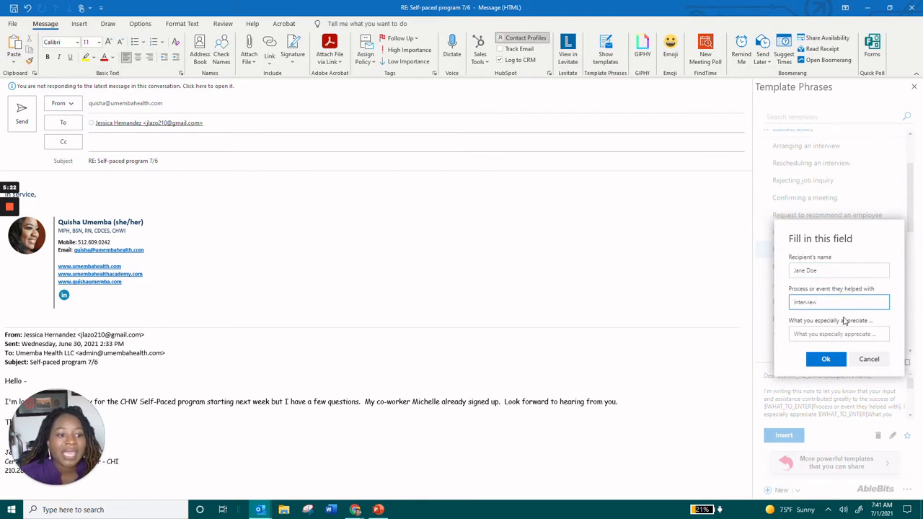
pyautogui.click(842, 333)
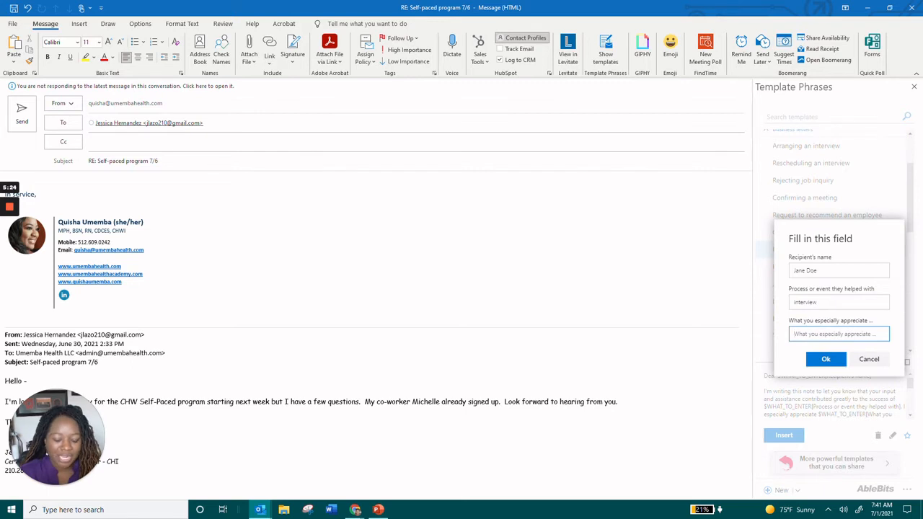
pyautogui.write('time and')
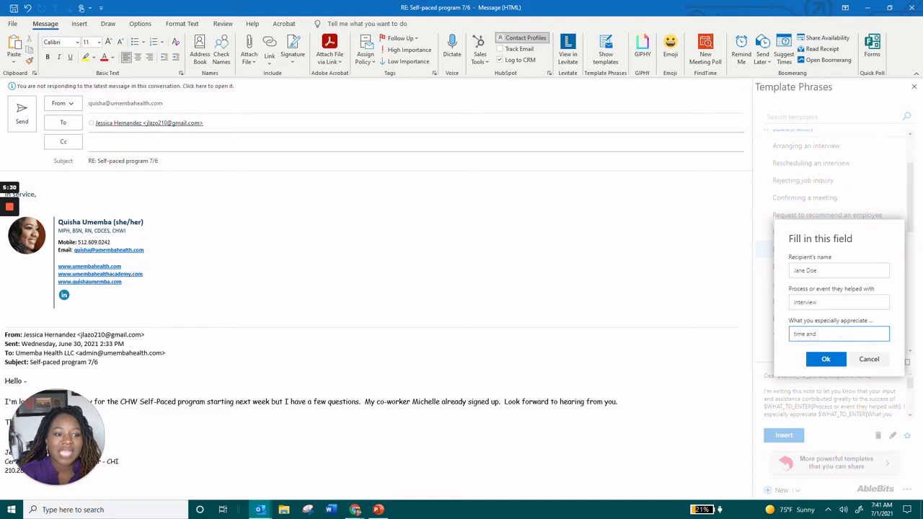
pyautogui.write(' mentoring')
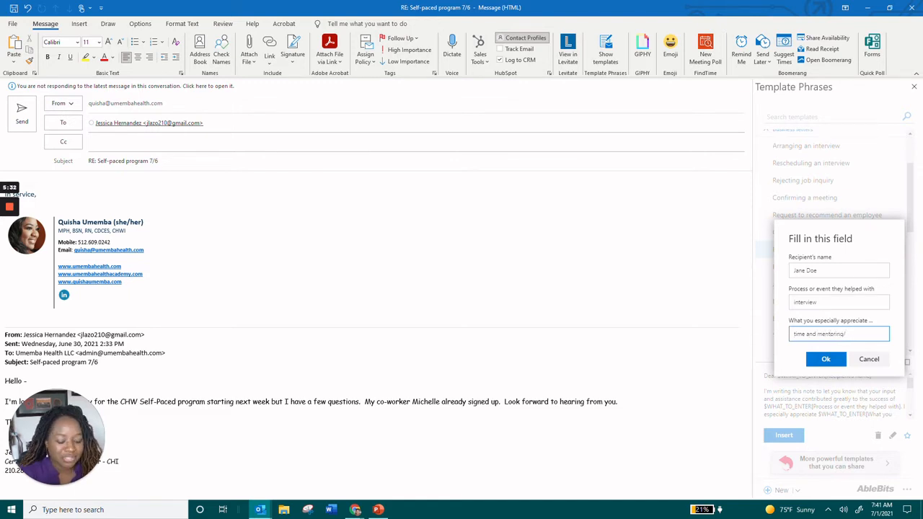
pyautogui.click(829, 360)
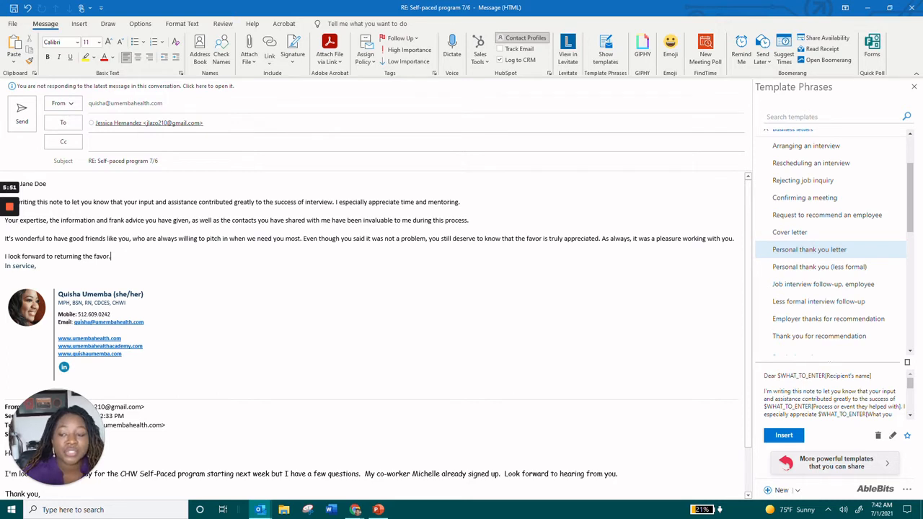
pyautogui.moveTo(122, 258); pyautogui.dragTo(2, 186)
pyautogui.press('Delete')
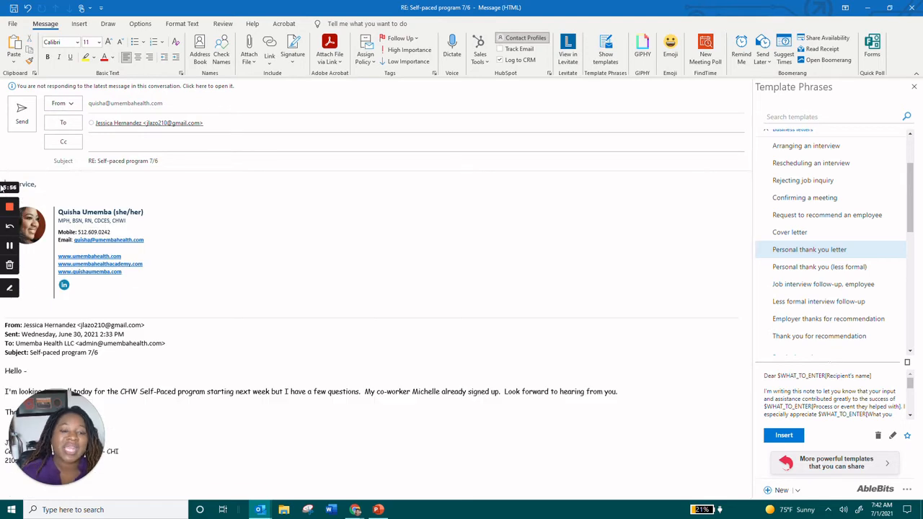
# Browse the business and standard templates and insert the favorite "Thank you for your interest in the CHW co..." into the reply
pyautogui.scroll(-3, 827, 269)
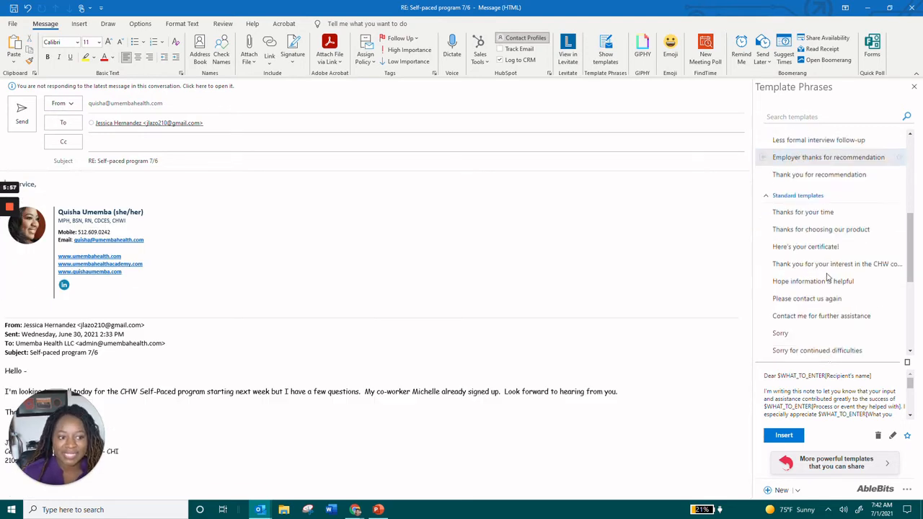
pyautogui.scroll(5, 831, 245)
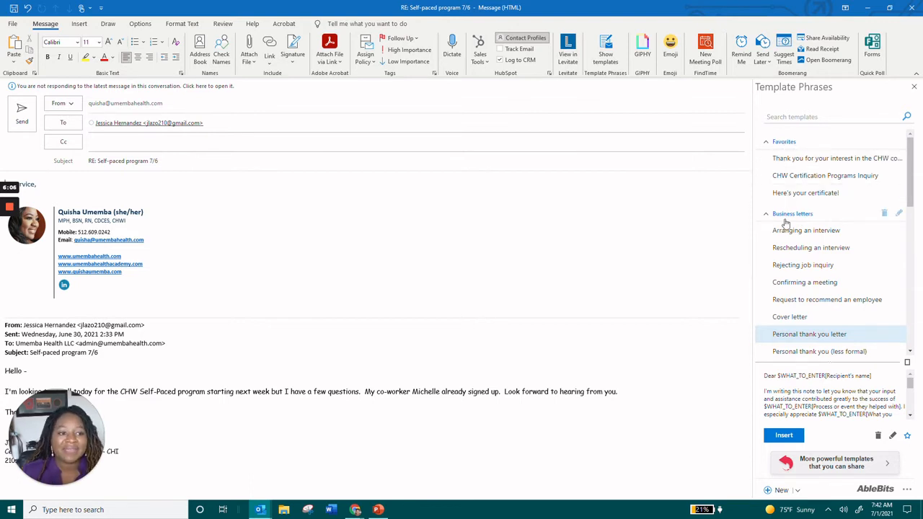
pyautogui.scroll(-2, 785, 224)
pyautogui.scroll(-10, 786, 231)
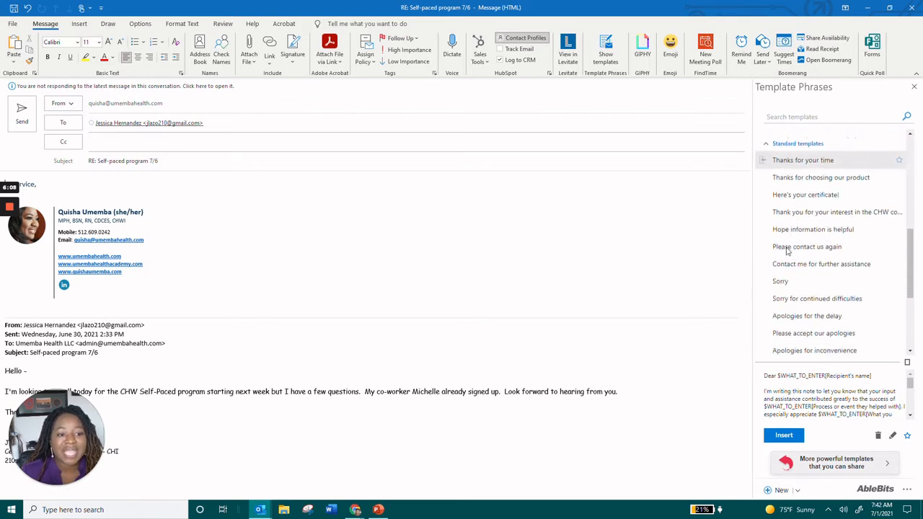
pyautogui.scroll(-1, 788, 245)
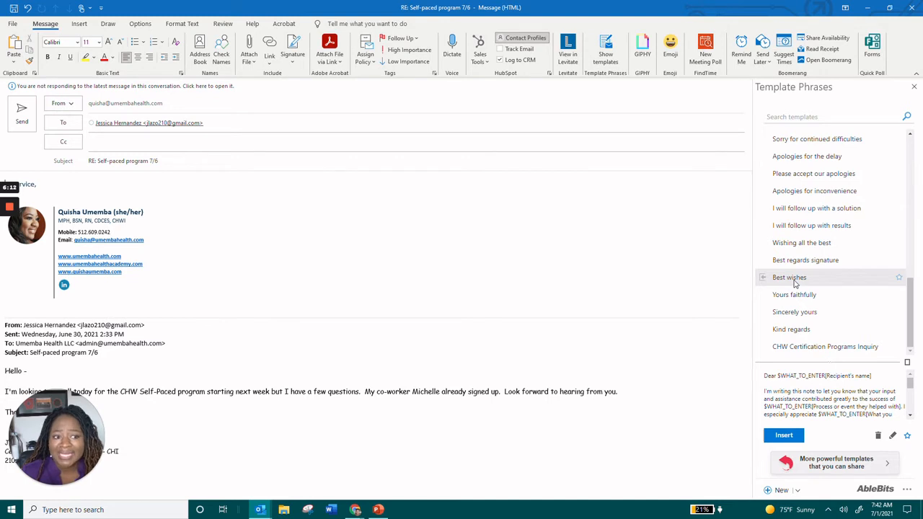
pyautogui.scroll(12, 795, 284)
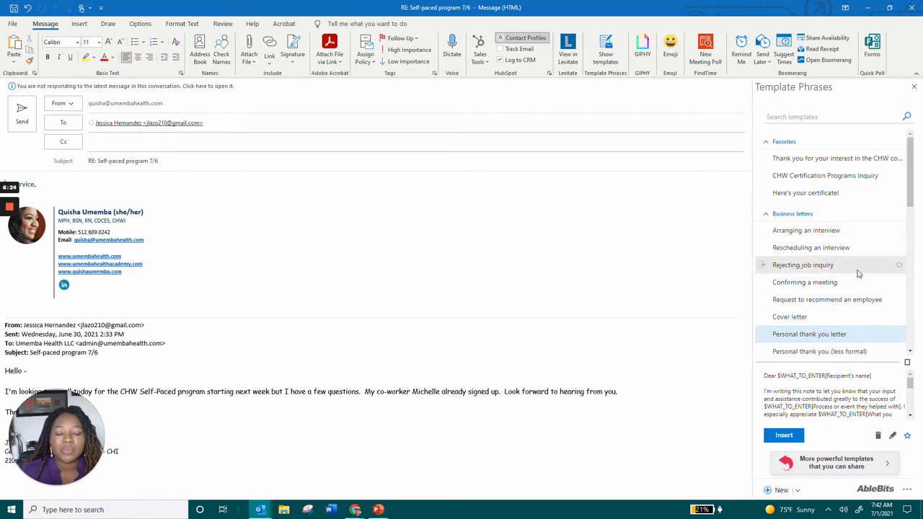
pyautogui.click(816, 158)
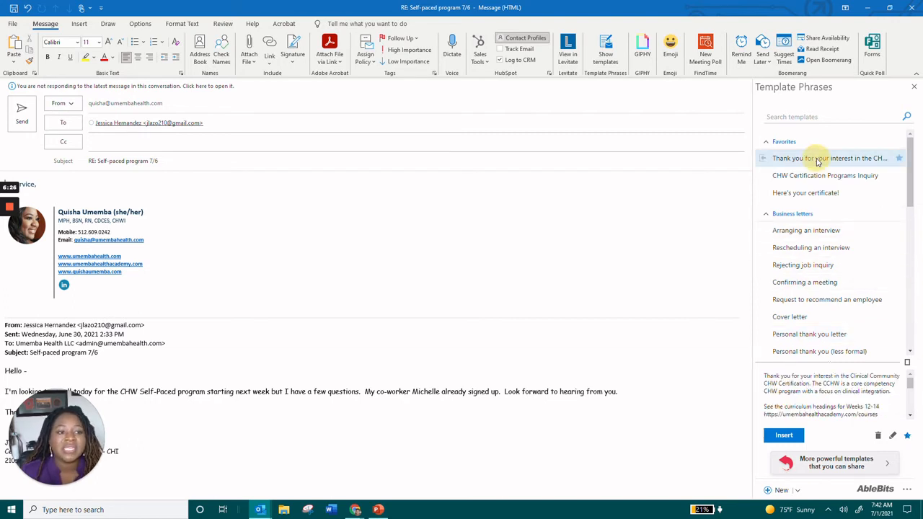
pyautogui.click(784, 435)
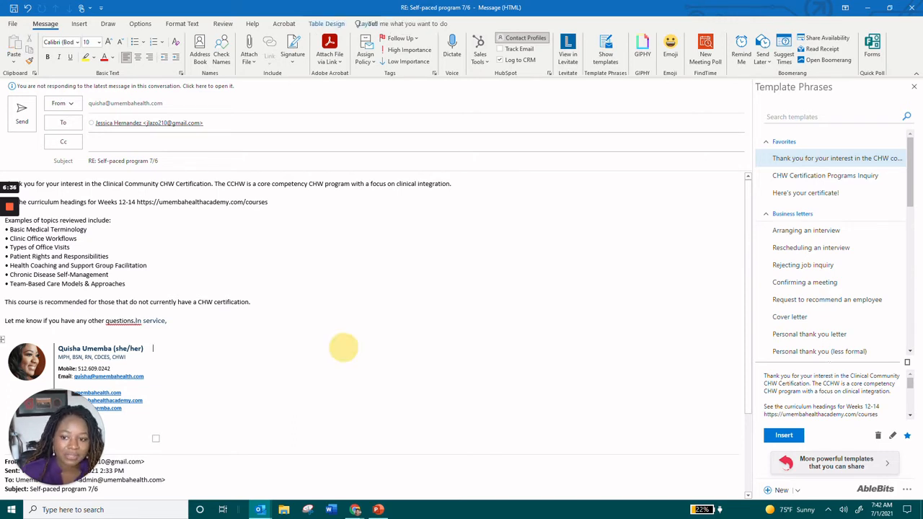
# Separate the "In service," closing from the last sentence with a blank line and delete the inserted template text
pyautogui.rightClick(134, 321)
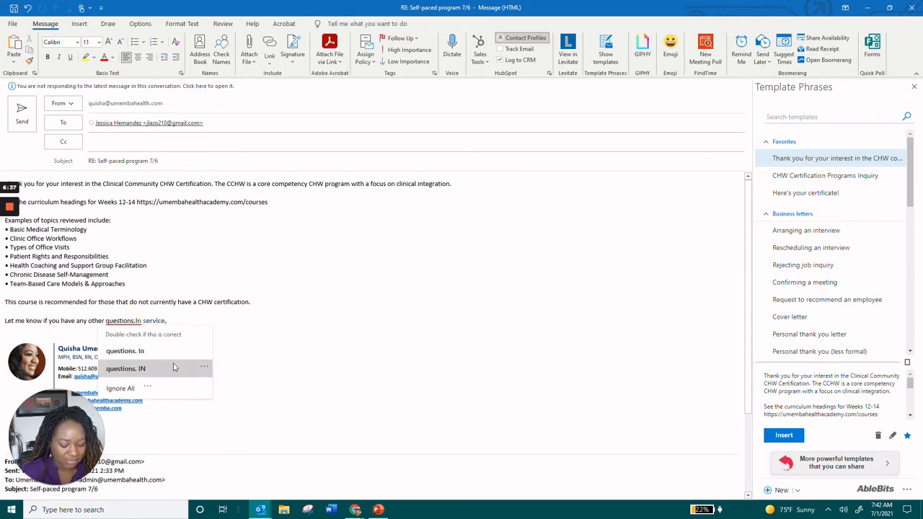
pyautogui.press('Return')
pyautogui.press('Return')
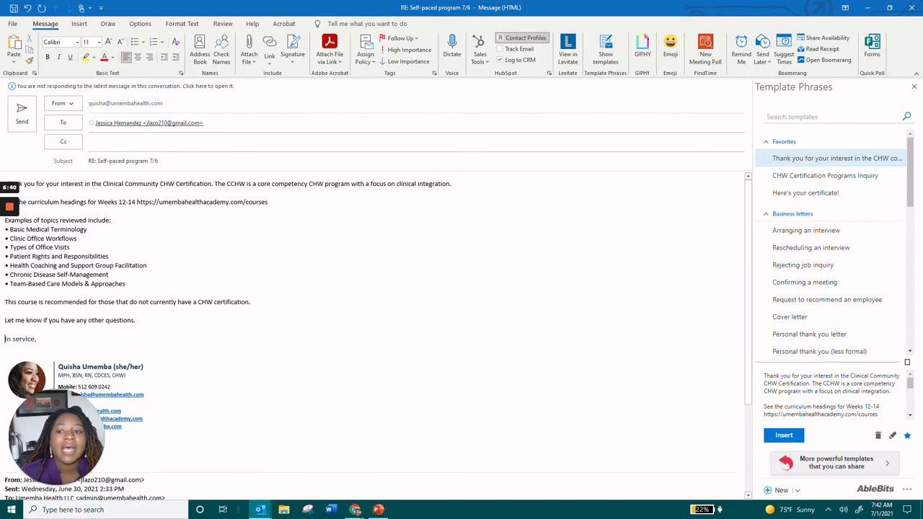
pyautogui.moveTo(148, 321); pyautogui.dragTo(7, 170)
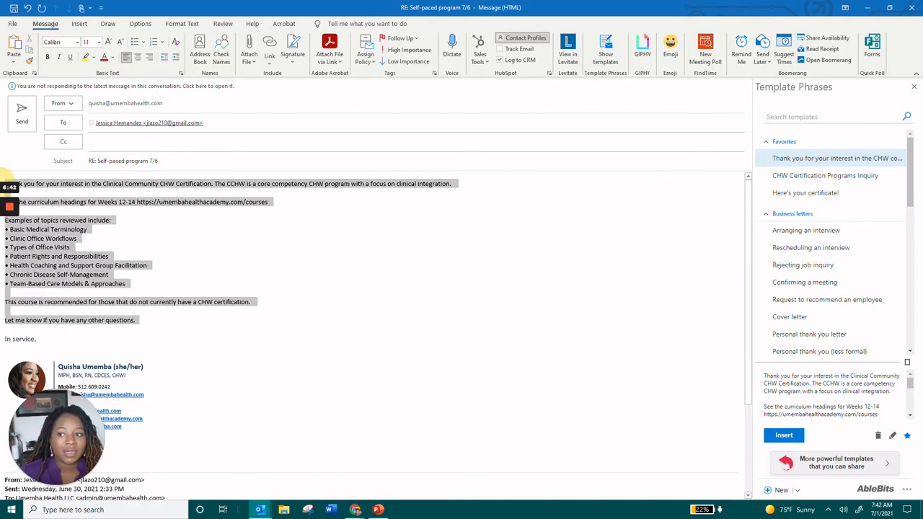
pyautogui.press('BackSpace')
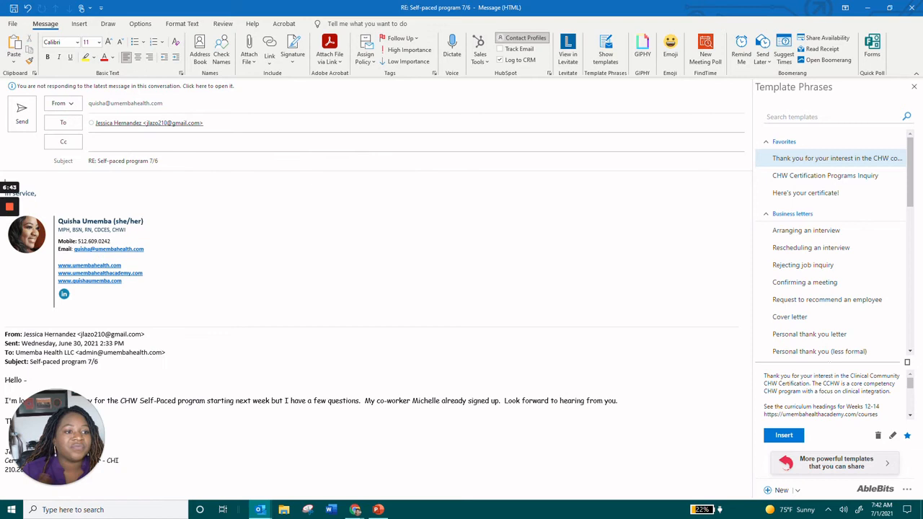
# Insert the favorite "CHW Certification Programs Inquiry" template into the reply and delete its text again
pyautogui.click(825, 180)
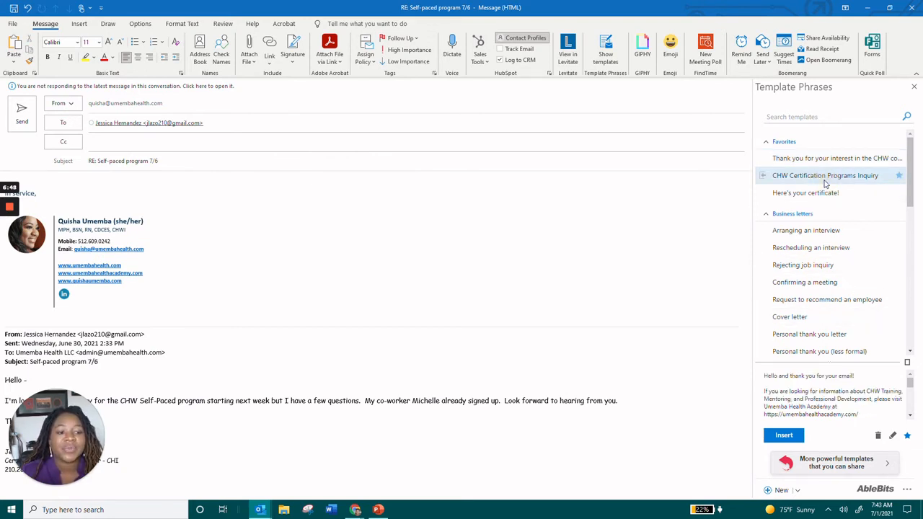
pyautogui.click(784, 436)
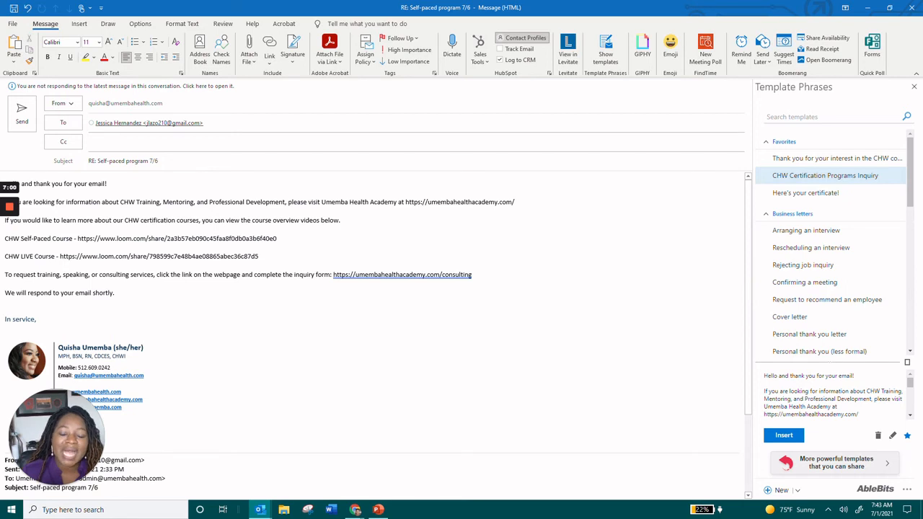
pyautogui.moveTo(117, 294); pyautogui.dragTo(6, 170)
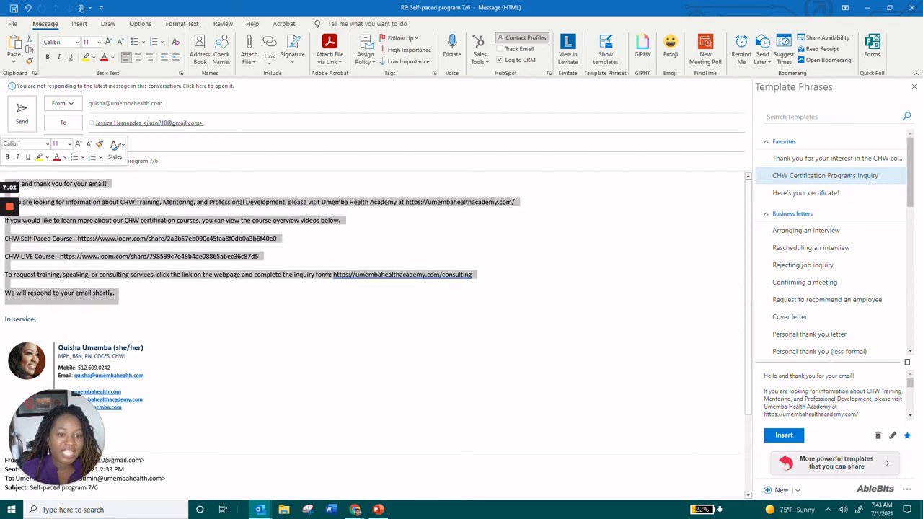
pyautogui.press('BackSpace')
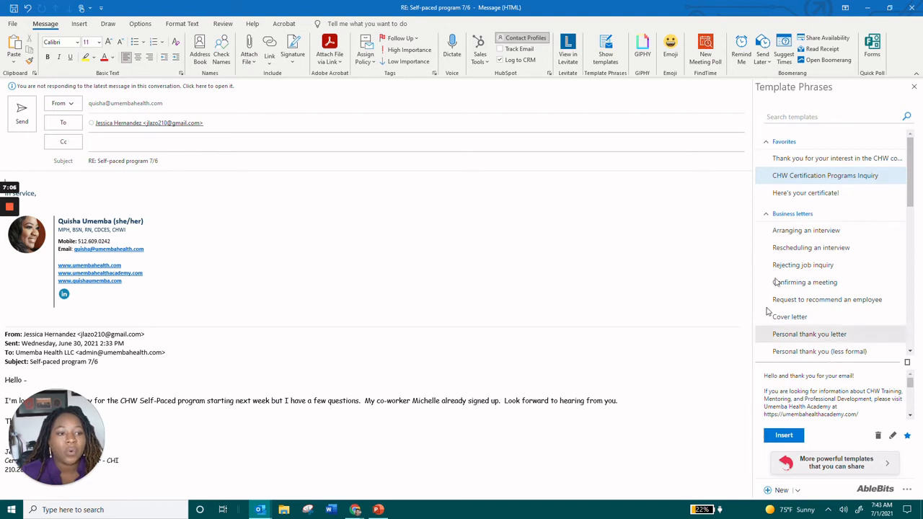
# Insert the favorite "Here's your certificate!" template into the reply, and open the template for editing and cancel without changing it
pyautogui.click(801, 194)
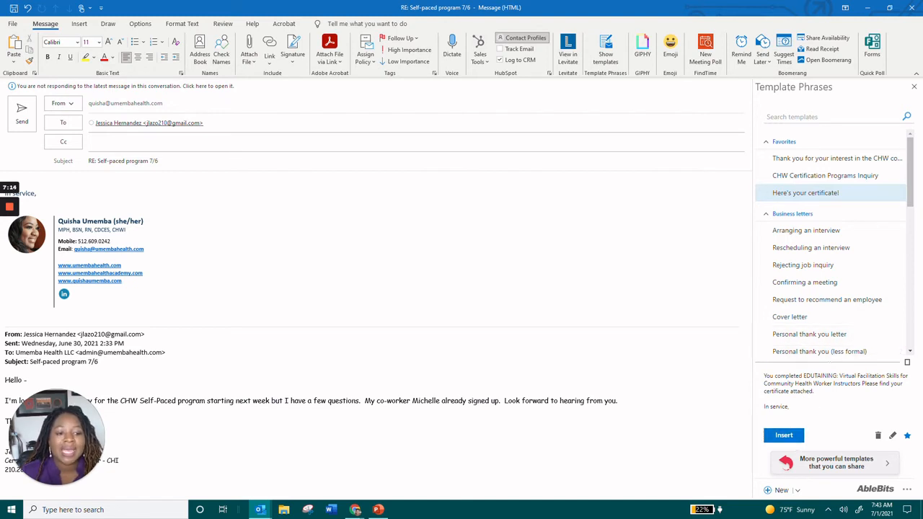
pyautogui.click(786, 436)
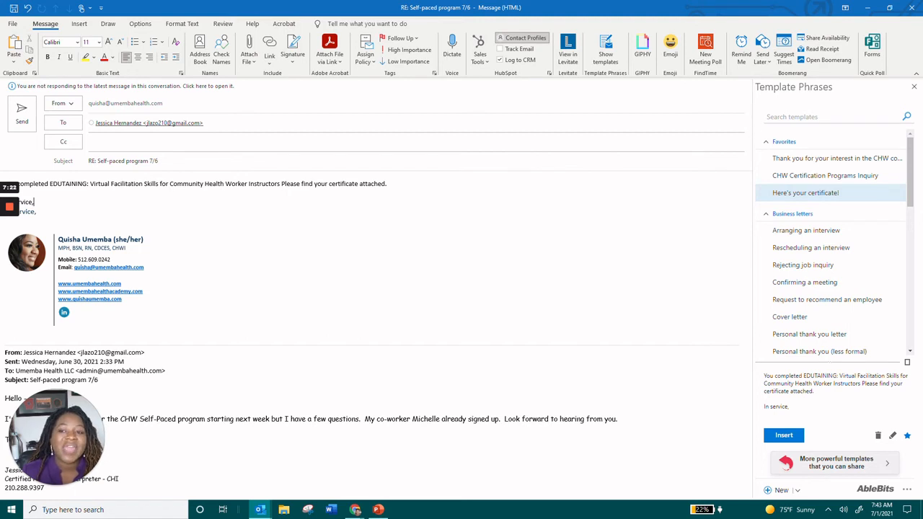
pyautogui.click(893, 435)
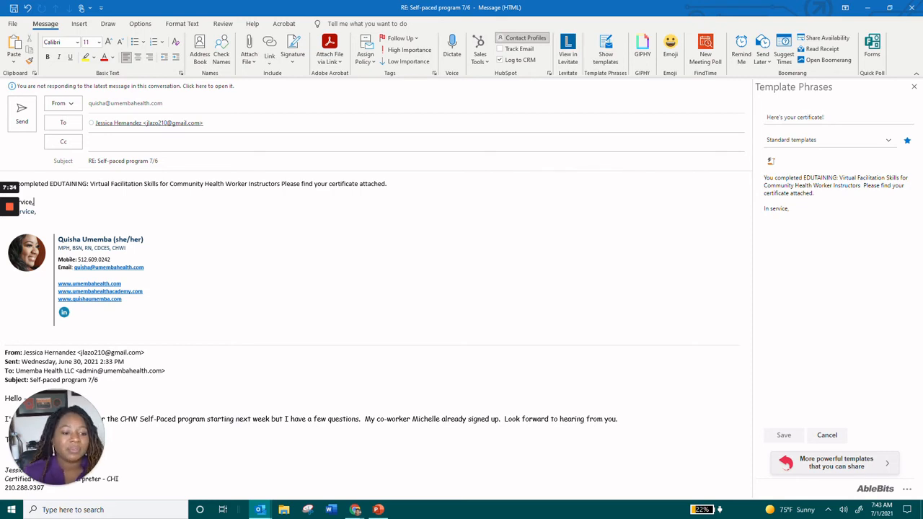
pyautogui.click(826, 435)
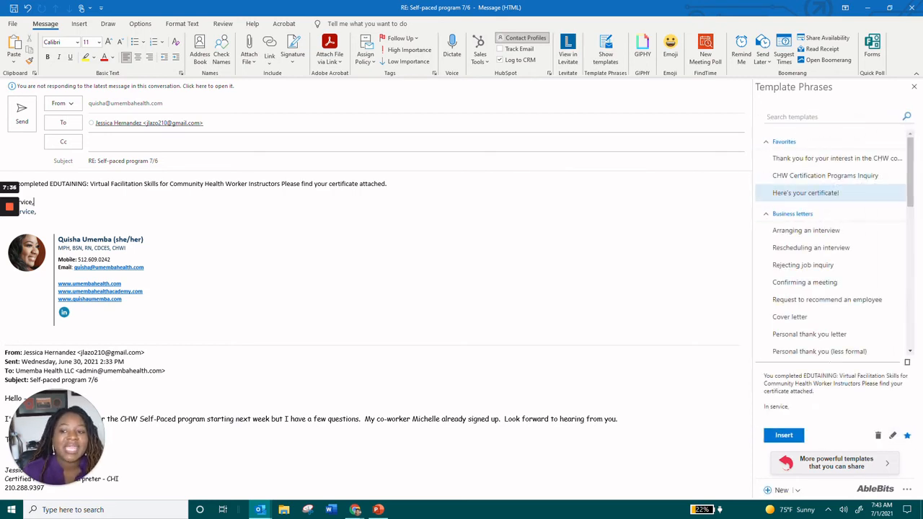
# Delete the inserted certificate text from the reply and switch to the Five Step Framework presentation in PowerPoint
pyautogui.hotkey('ctrl', 'shift', 'Home')
pyautogui.press('BackSpace')
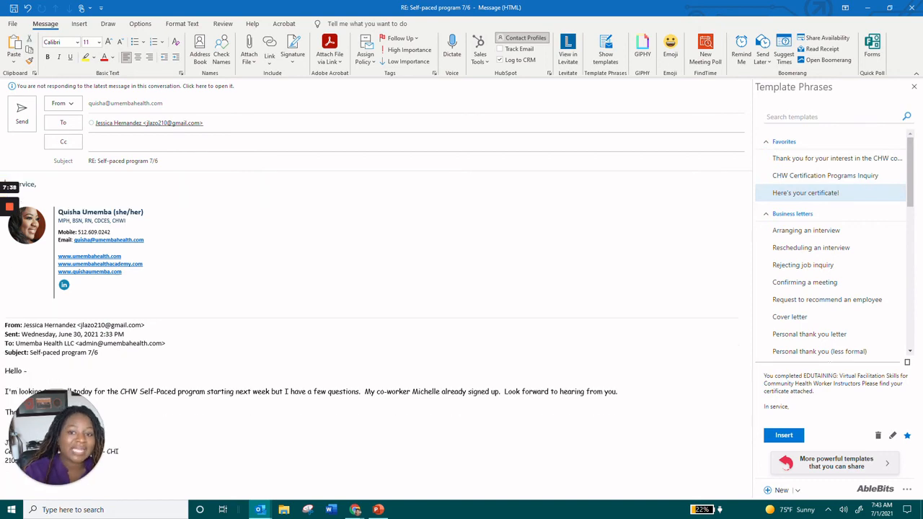
pyautogui.click(377, 510)
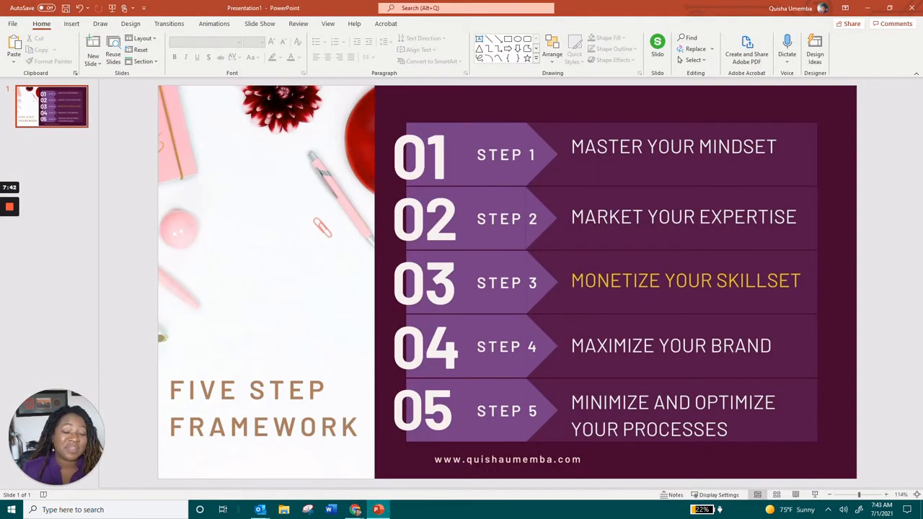